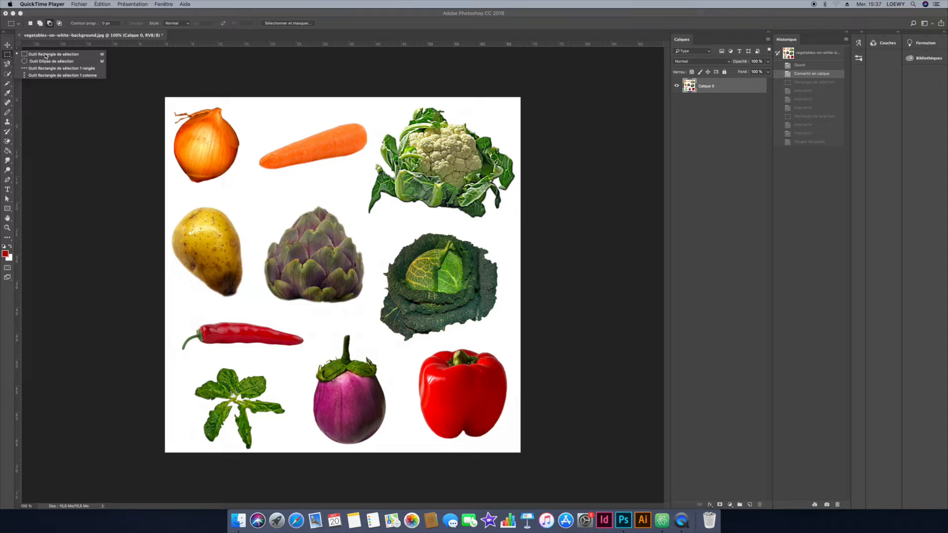
click(88, 54)
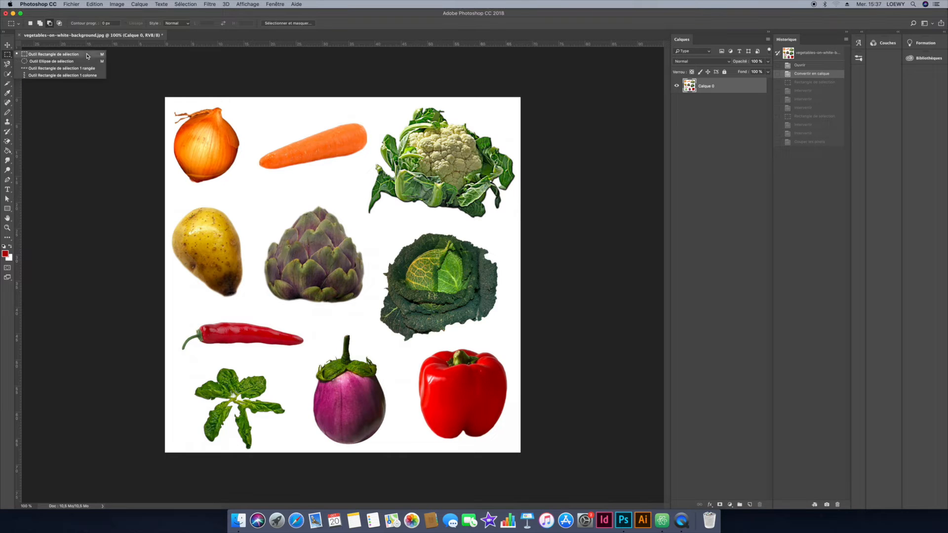
right_click(13, 59)
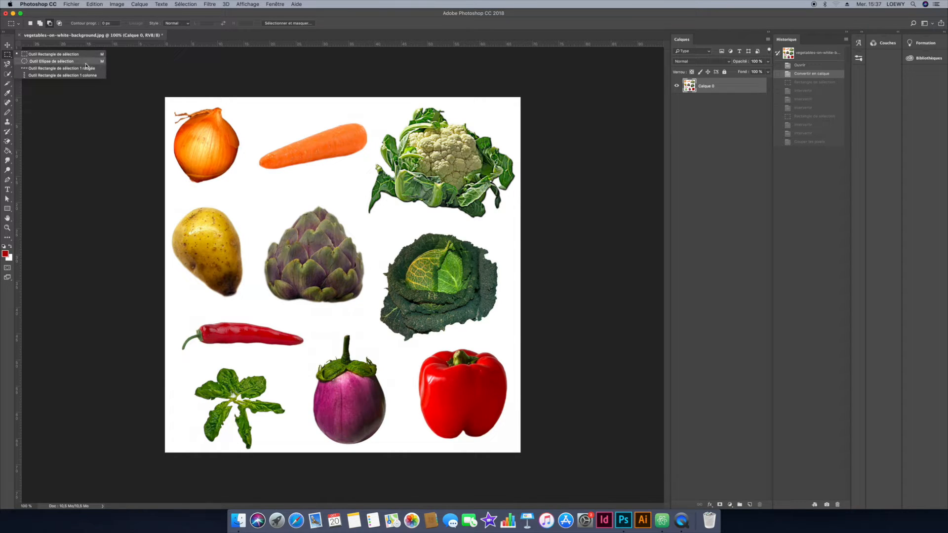
click(11, 69)
click(11, 69)
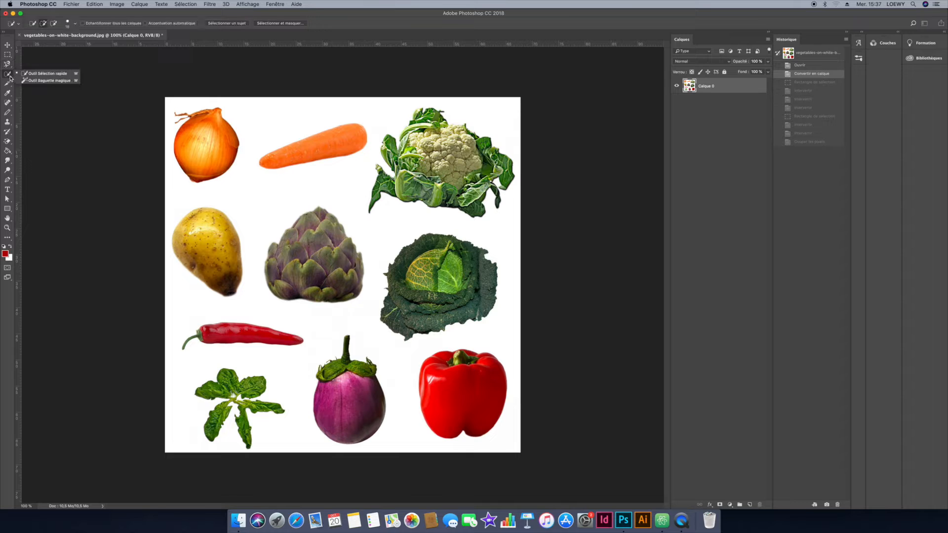
click(9, 75)
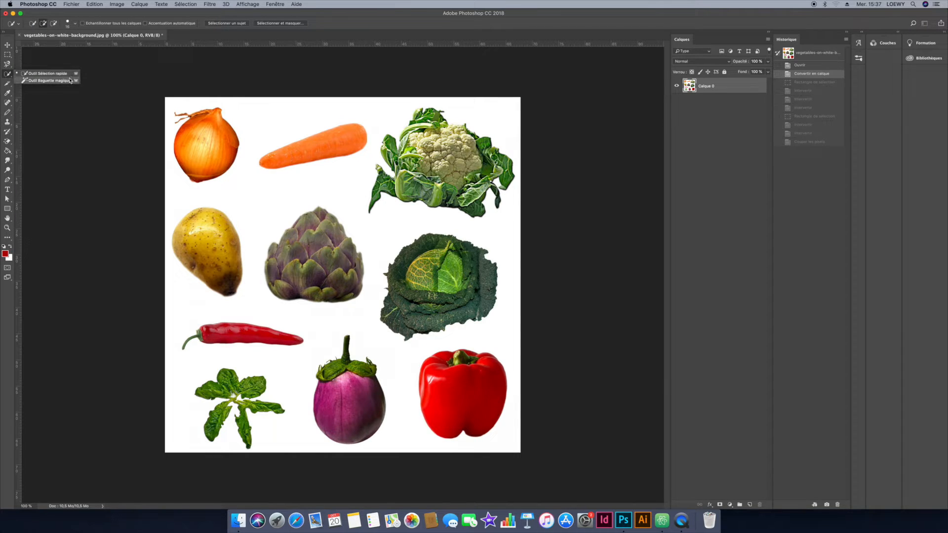
click(7, 179)
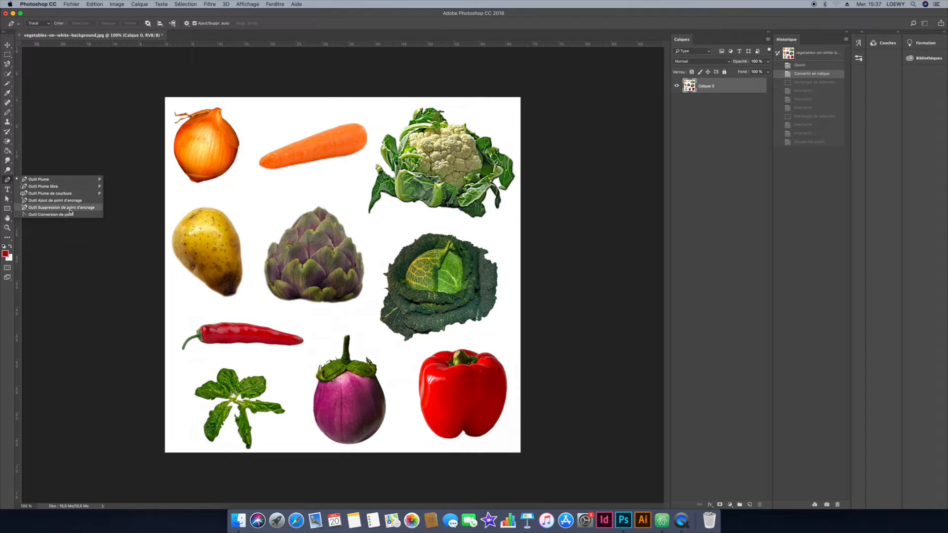
Step: Frame the carrot with a Rectangular Marquee selection and cut everything outside that rectangle from the layer
click(12, 60)
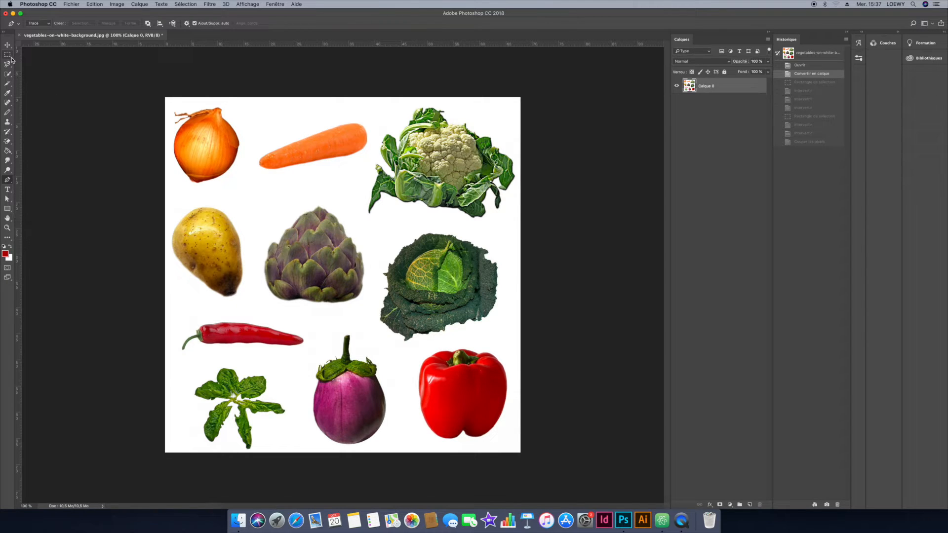
click(11, 58)
click(32, 55)
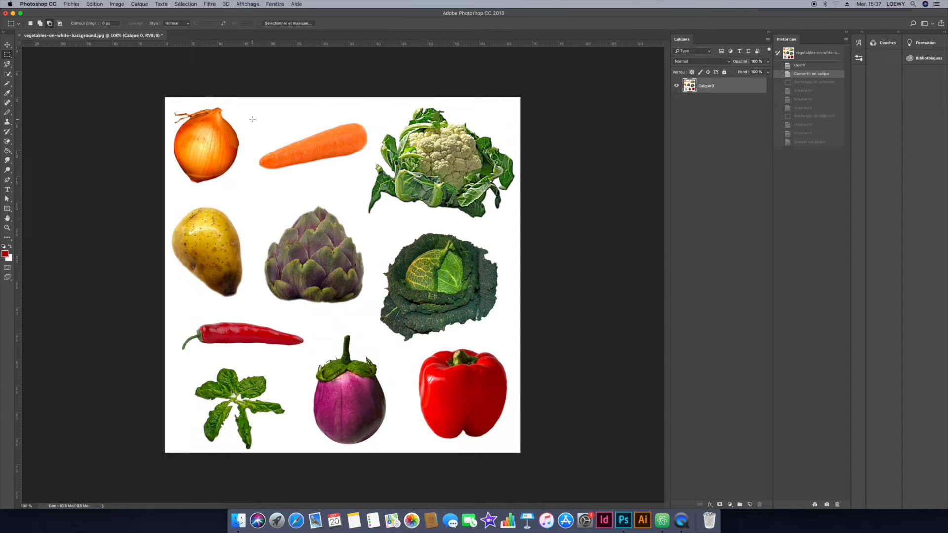
drag(252, 119, 378, 178)
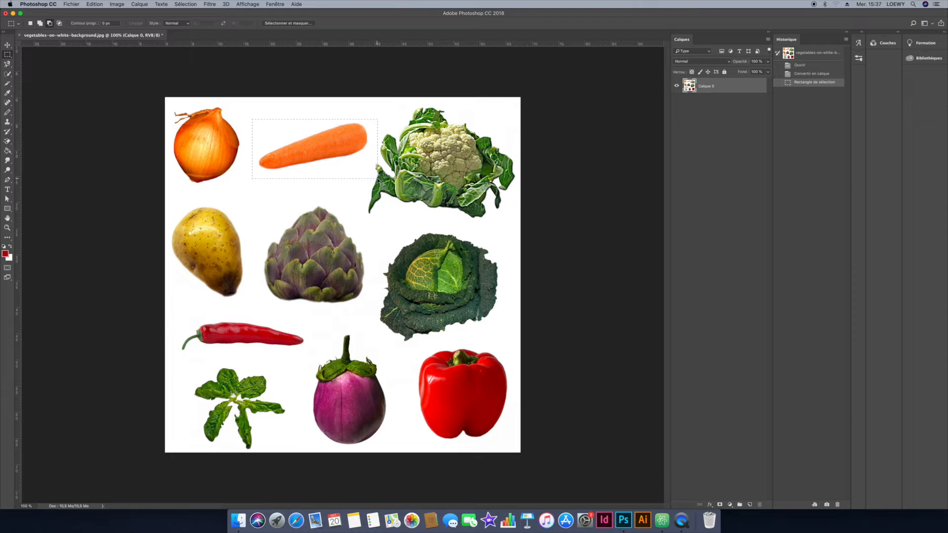
key(super+shift+i)
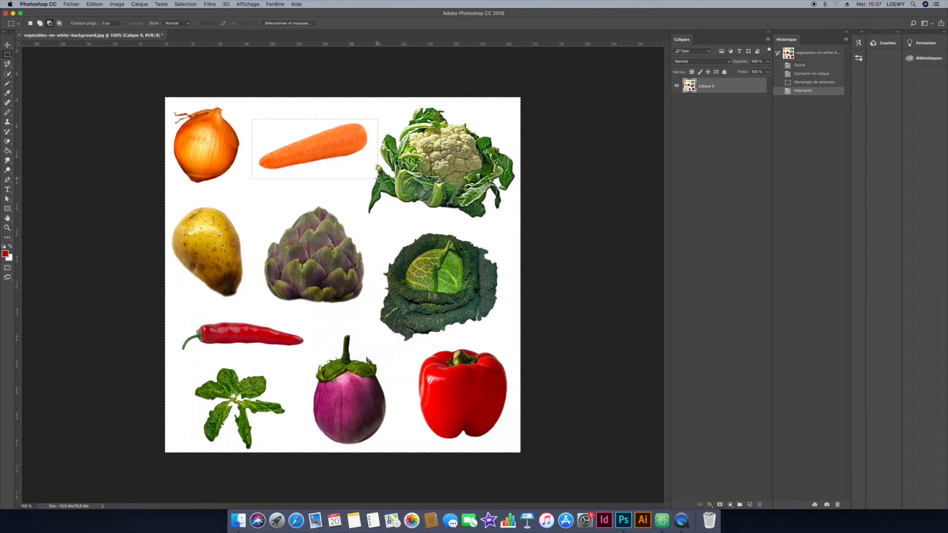
key(super+x)
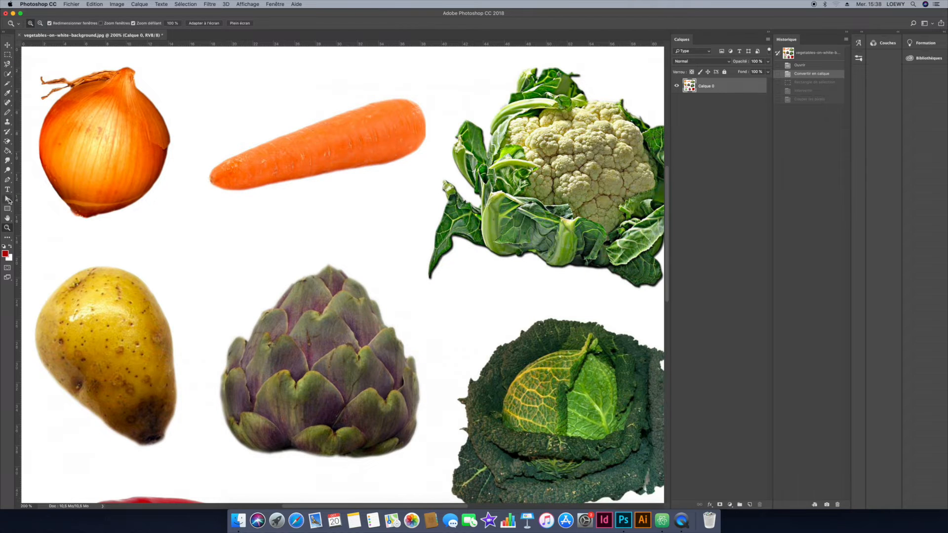
Step: Trace a closed Pen tool path around the outline of the carrot
click(8, 180)
right_click(14, 185)
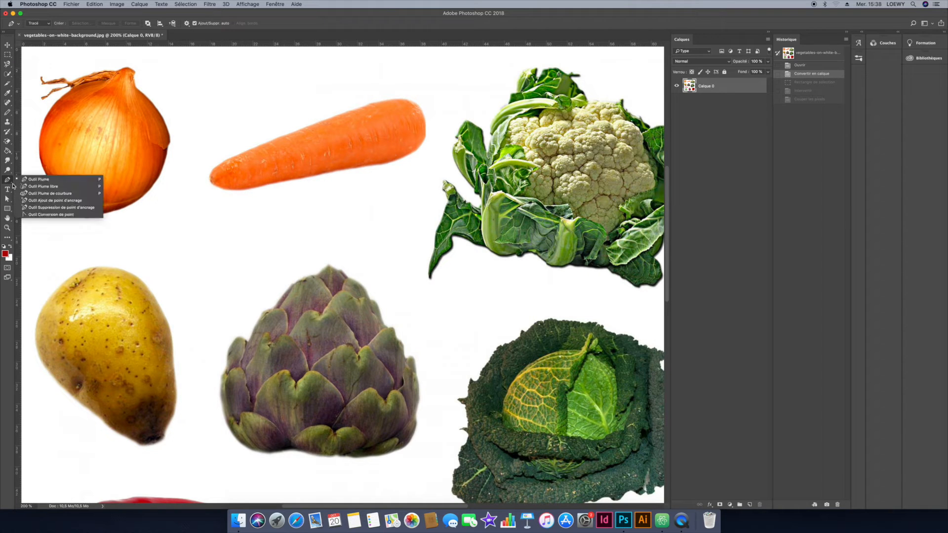
click(42, 180)
click(286, 134)
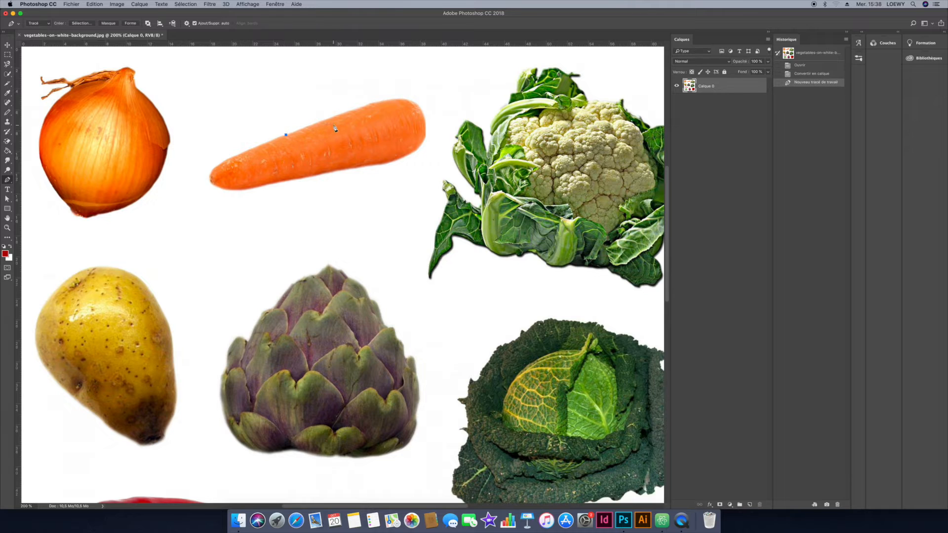
click(329, 119)
click(373, 103)
drag(420, 108, 430, 138)
click(369, 165)
click(324, 173)
click(279, 182)
click(242, 189)
mouse_move(213, 169)
mouse_down()
mouse_move(226, 161)
mouse_move(218, 165)
mouse_up()
click(235, 156)
click(261, 145)
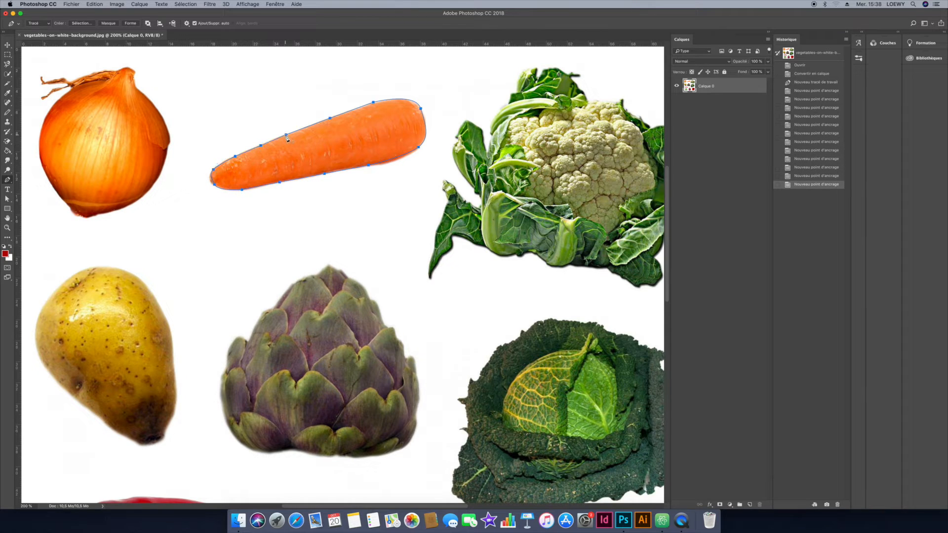
click(285, 134)
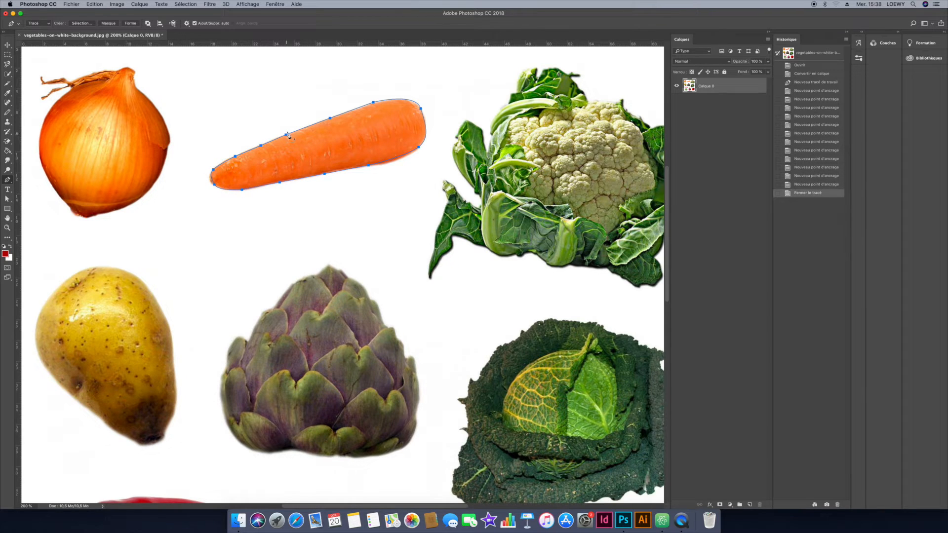
Step: Turn the carrot's path into a selection and cut everything outside it from the layer
click(82, 23)
click(527, 214)
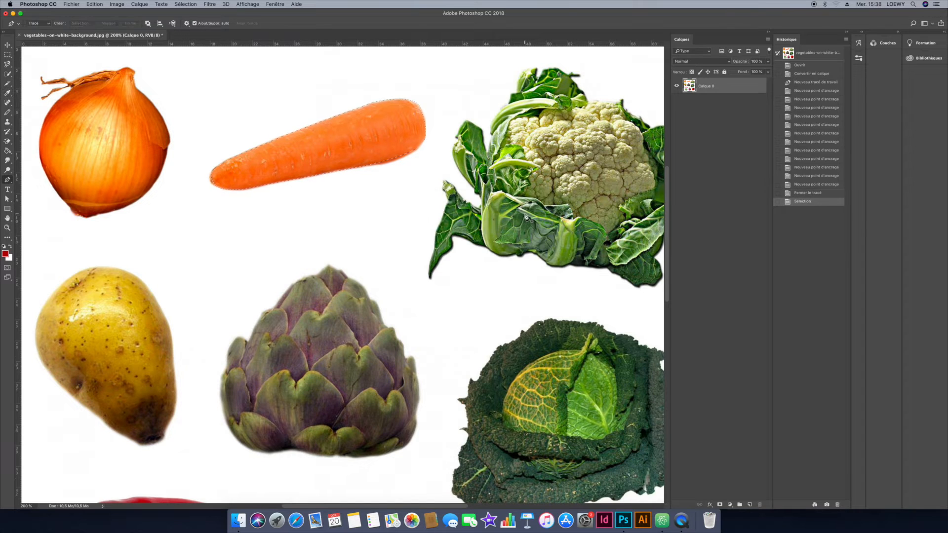
key(shift+super+i)
key(super+x)
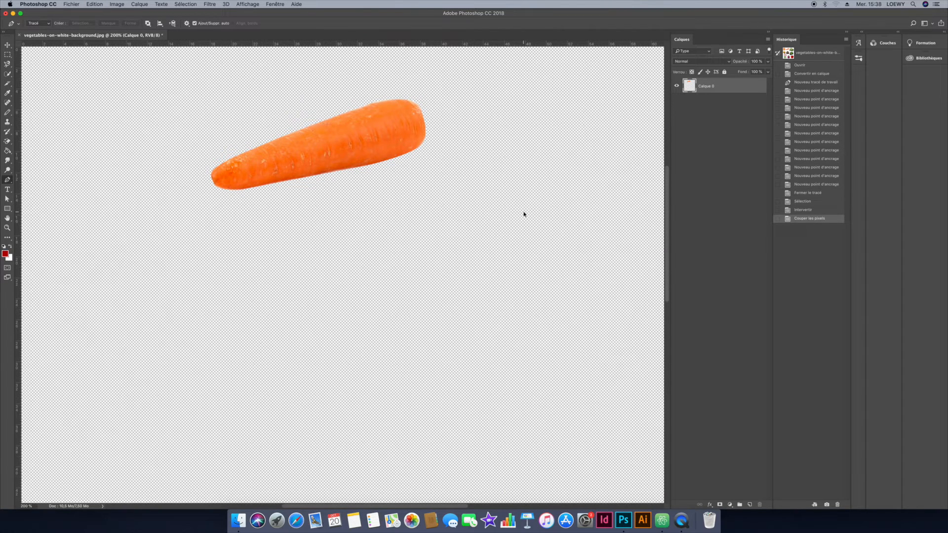
Step: Undo the cut, selection and whole pen path around the carrot, and show the image at 100 %
key(super+alt+z)
key(super+alt+z)
key(super+alt+z)
key(super+alt+z)
key(super+alt+z)
key(super+alt+z)
key(super+alt+z)
key(super+alt+z)
key(super+alt+z)
key(super+alt+z)
key(super+alt+z)
key(super+alt+z)
key(super+alt+z)
key(super+alt+z)
key(super+alt+z)
key(super+alt+z)
key(super+alt+z)
key(super+1)
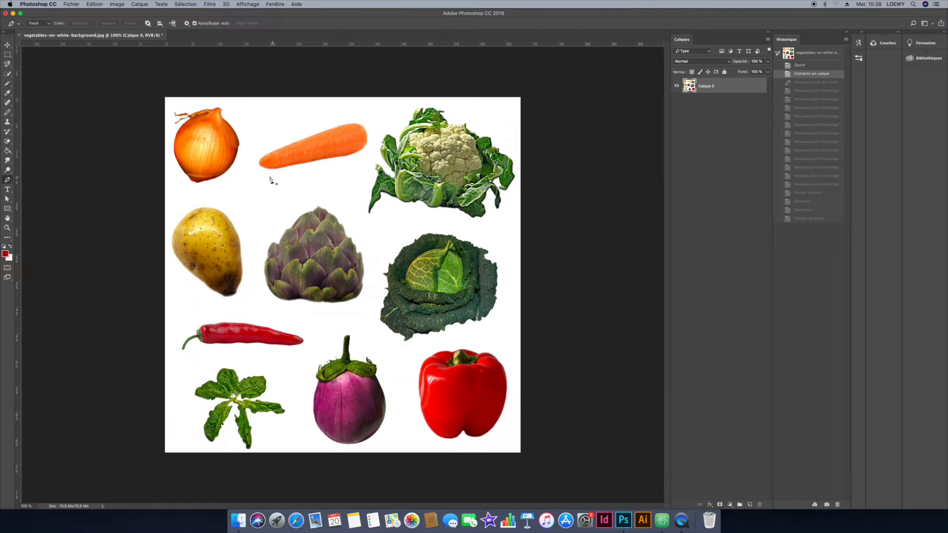
Step: Outline the carrot with the Magnetic Lasso and cut everything outside the selection from the layer
right_click(7, 64)
click(54, 78)
click(289, 144)
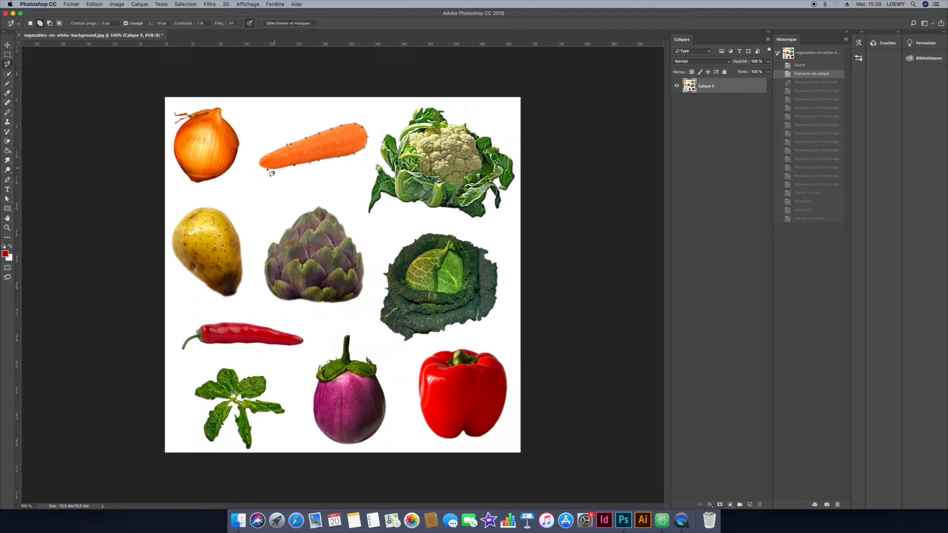
click(291, 148)
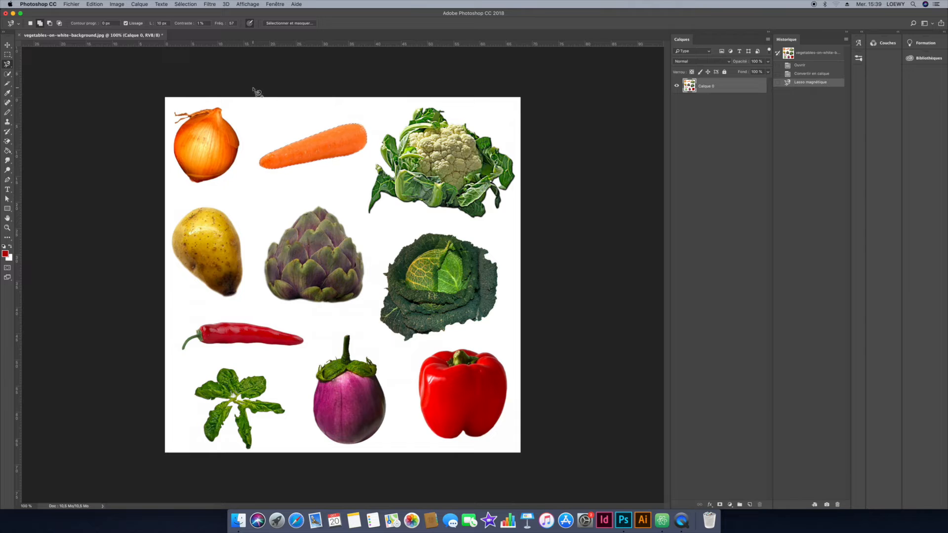
key(super+shift+i)
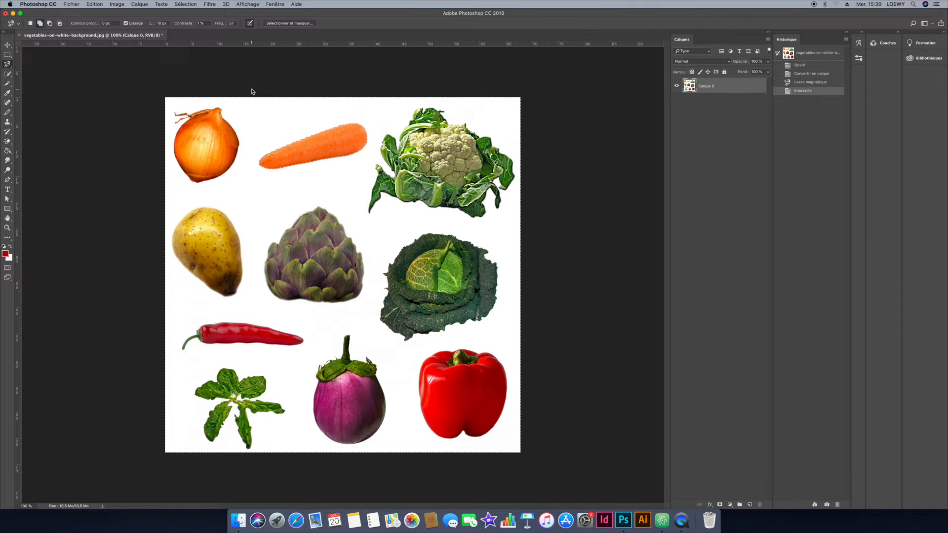
key(super+x)
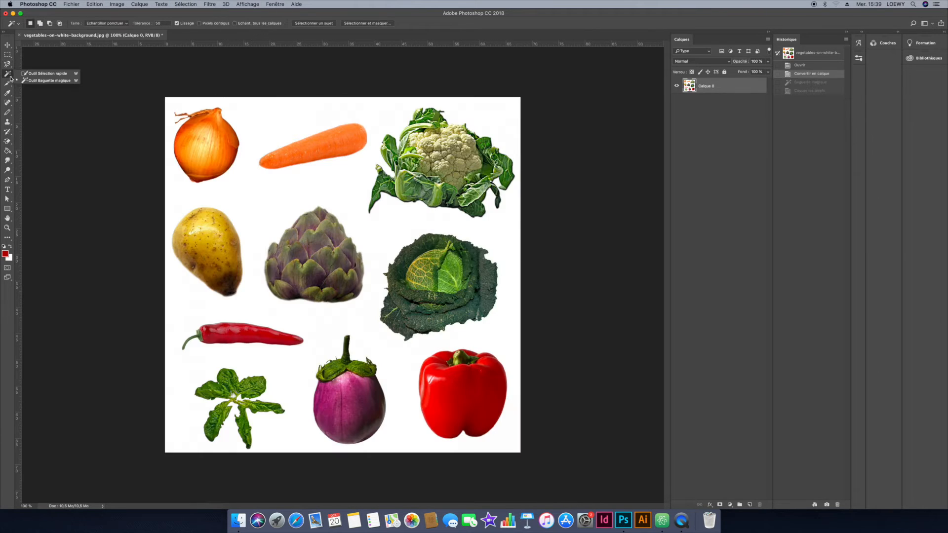
Step: Select the carrot, onion and artichoke with the Quick Selection tool and cut the rest of the layer
click(48, 73)
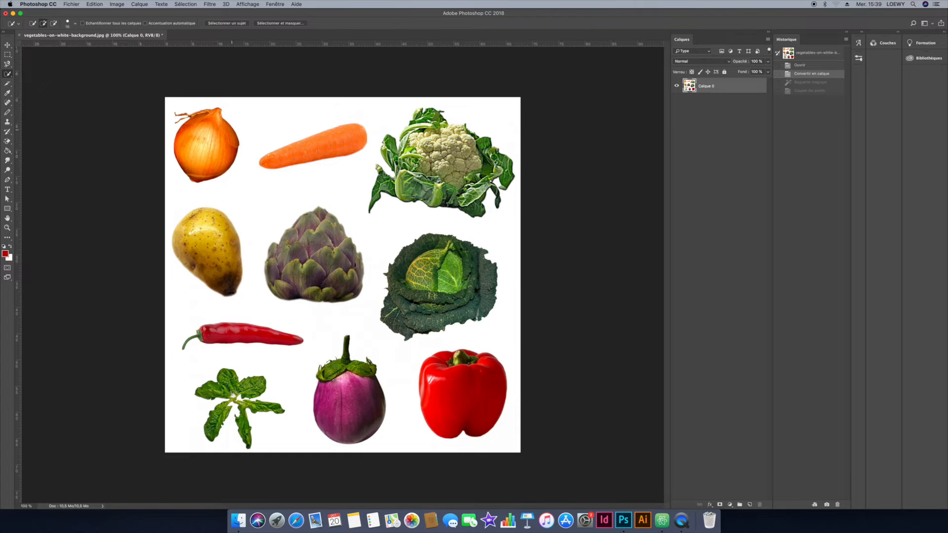
drag(325, 138, 289, 151)
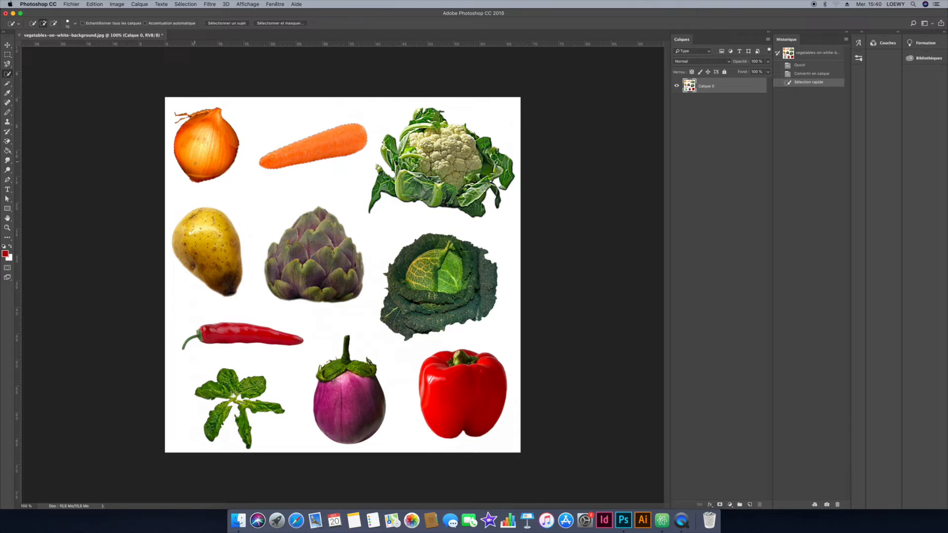
click(365, 153)
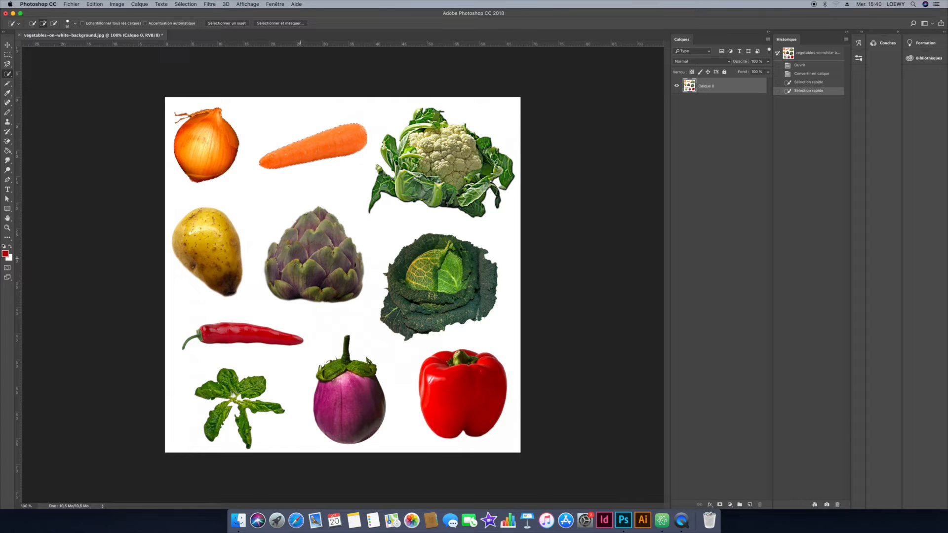
drag(300, 284, 301, 282)
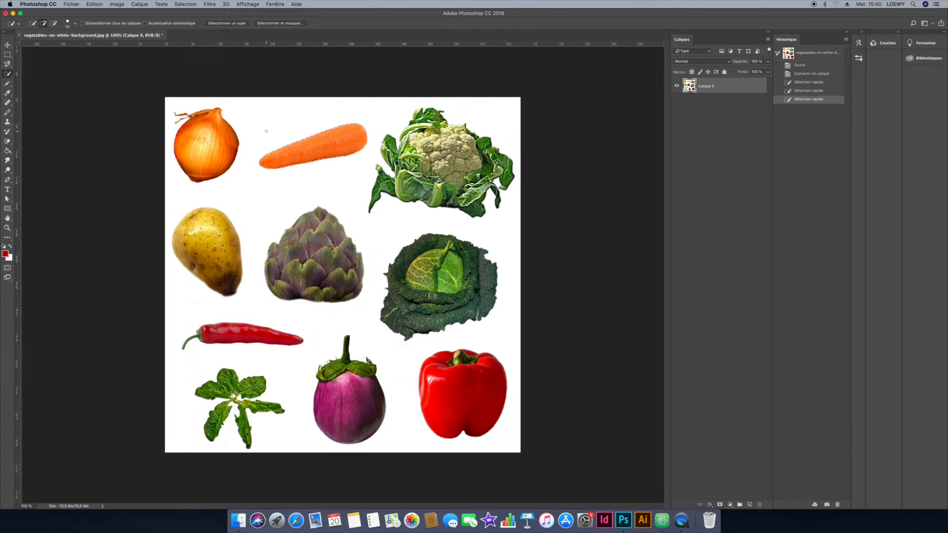
key(super+shift+i)
key(super+x)
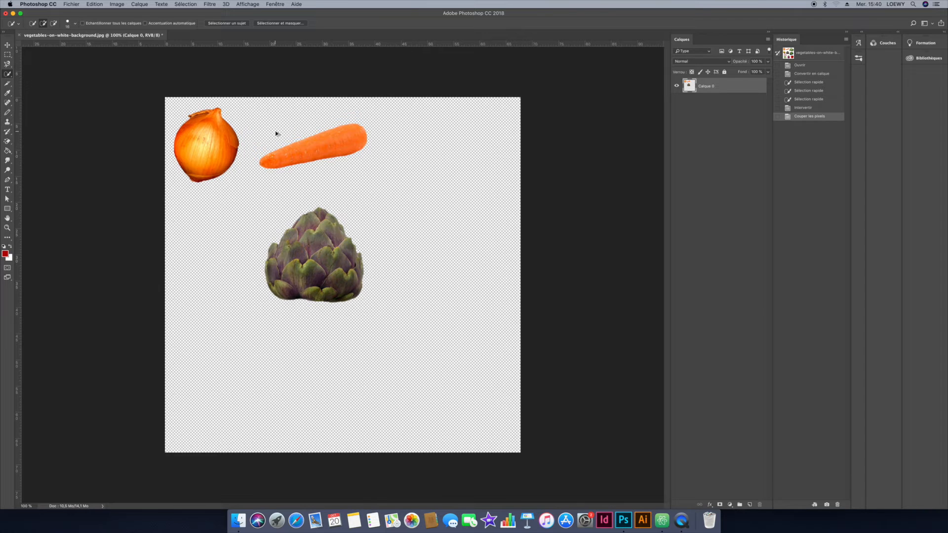
Step: Undo the cut and the quick selections of the onion, carrot and artichoke
key(super+alt+z)
key(super+alt+z)
key(super+alt+z)
key(super+alt+z)
key(super+alt+z)
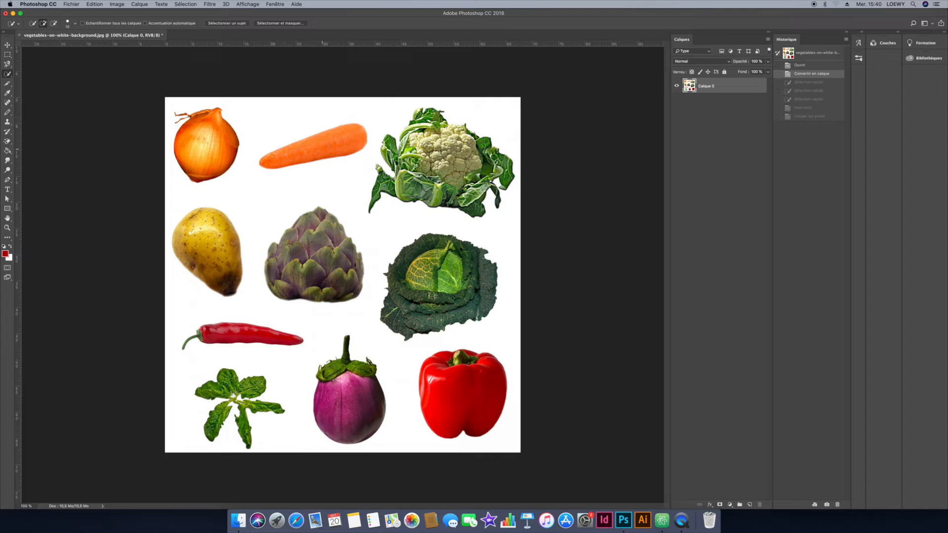
Step: Select the carrot with the Quick Selection tool, adding and subtracting stray white areas along its upper edge
click(309, 132)
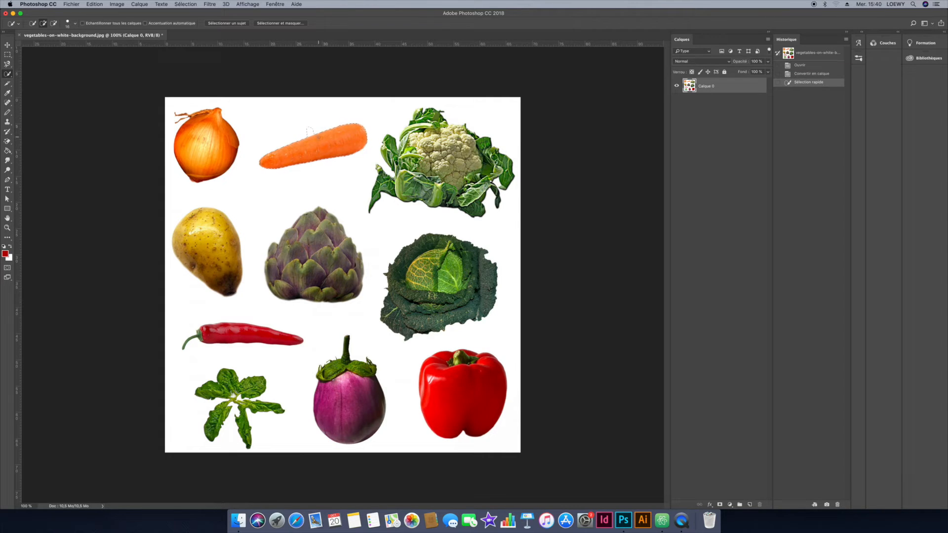
key(alt)
alt+click(308, 134)
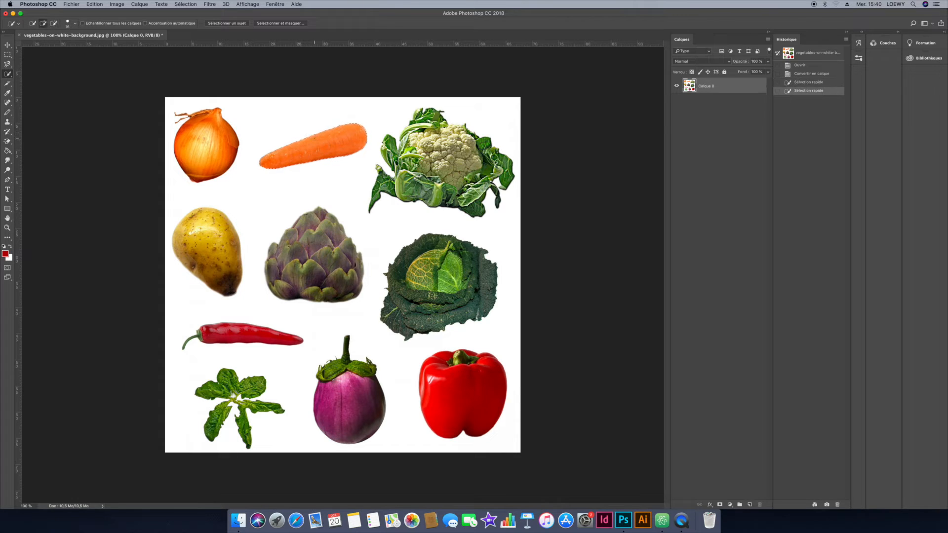
click(321, 132)
key(alt)
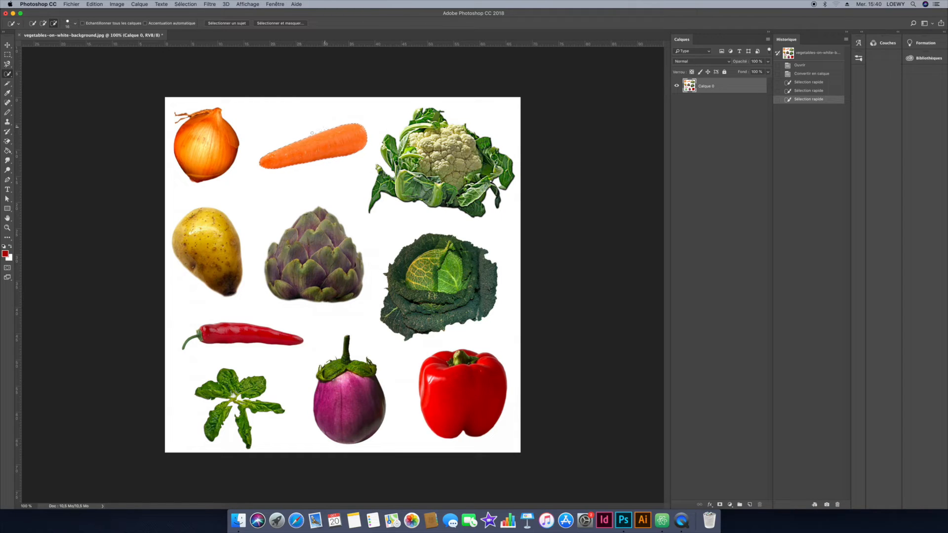
alt+click(322, 129)
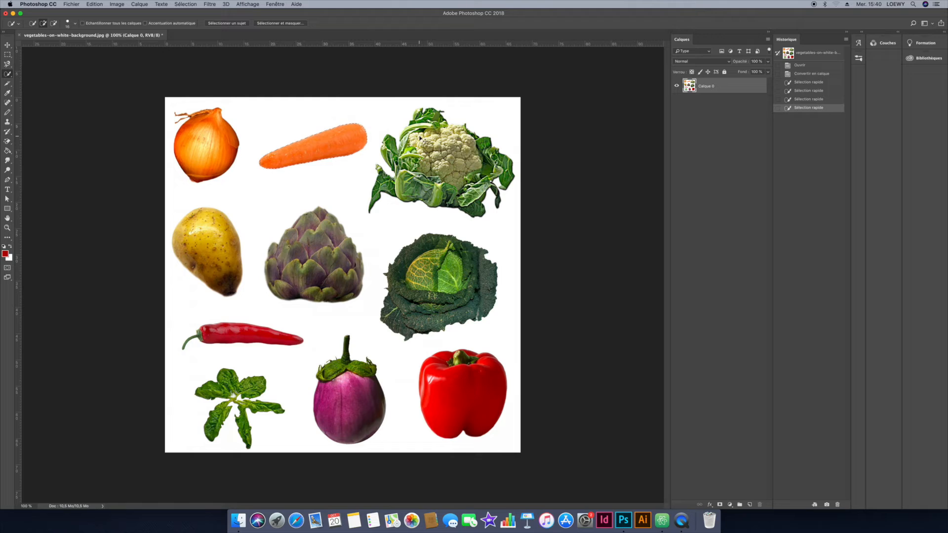
Step: Undo the quick selections and the layer conversion, back to the image as opened
key(super+alt+z)
key(super+alt+z)
key(super+alt+z)
key(super+alt+z)
key(super+alt+z)
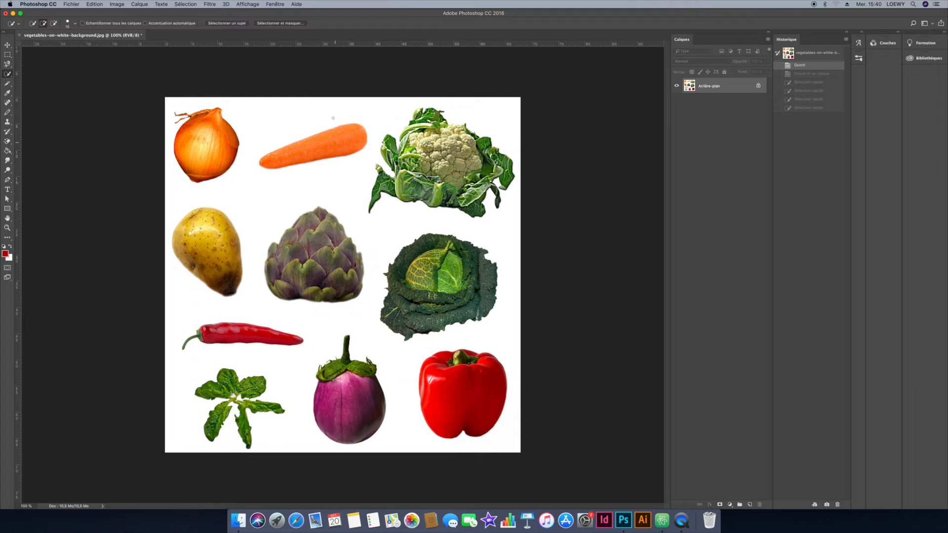
Step: Select the reds by Color Range sampled from the pepper with tolerance 200, and cut everything outside that selection
click(192, 6)
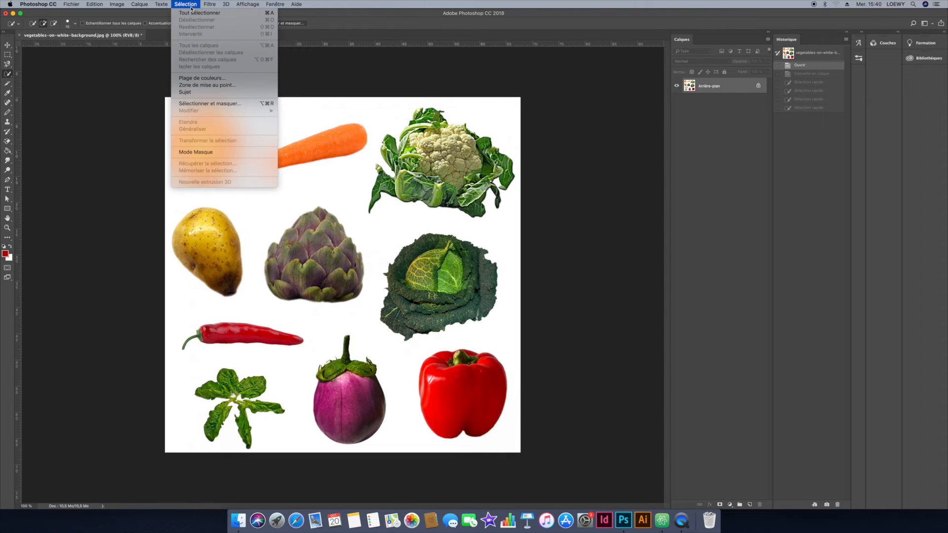
click(207, 79)
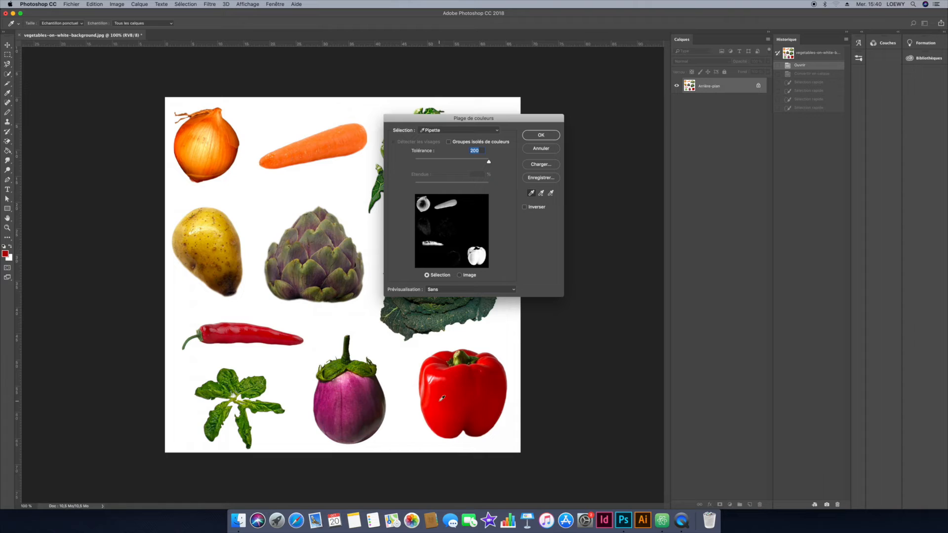
click(460, 389)
mouse_move(489, 164)
mouse_down()
mouse_move(423, 161)
mouse_move(490, 161)
mouse_up()
click(555, 136)
key(shift+super+i)
key(super+x)
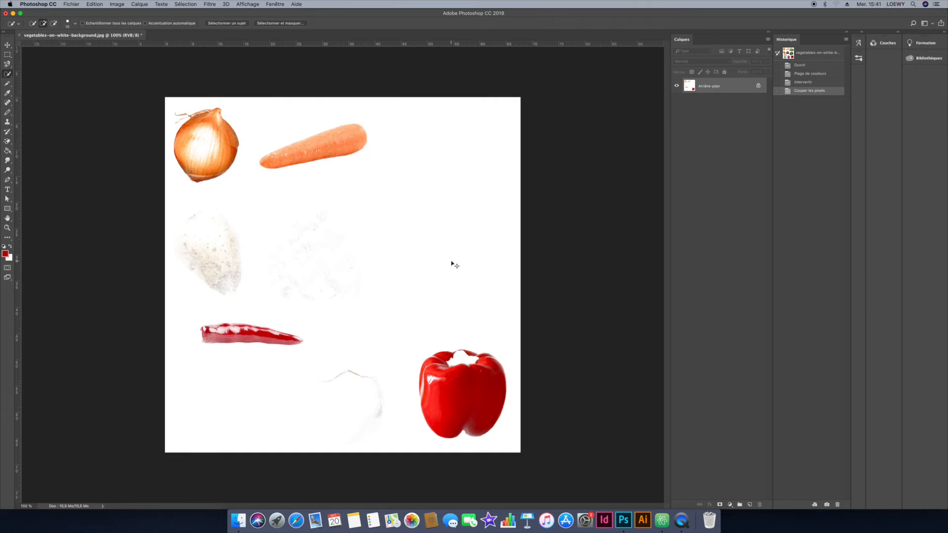
Step: Undo the cut, the inversion and the Color Range selection, back to the image as opened
key(super+z)
key(super+alt+z)
key(super+alt+z)
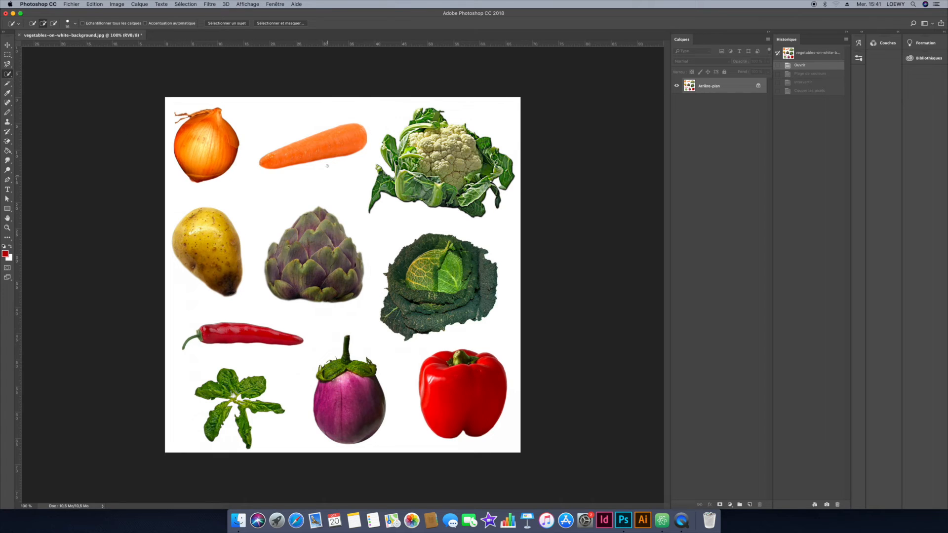
Step: Isolate the carrot by quick-selecting it, inverting and cutting the rest, and undo back to the carrot's selection
drag(305, 147, 364, 137)
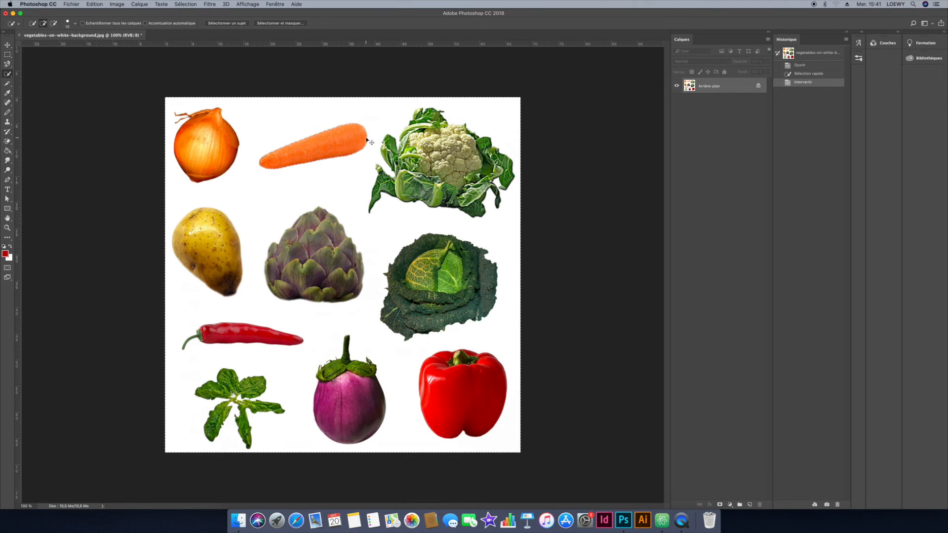
key(super+x)
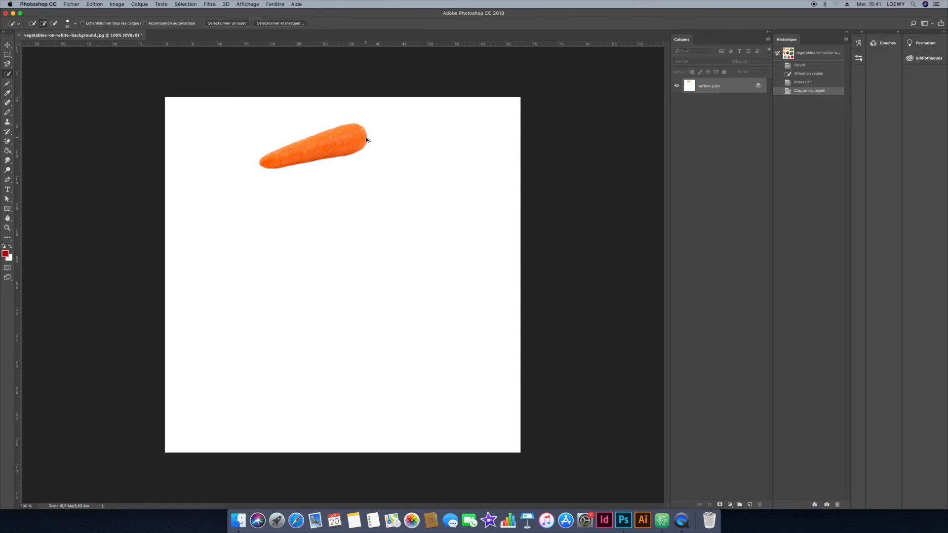
key(super+alt+z)
key(super+alt+z)
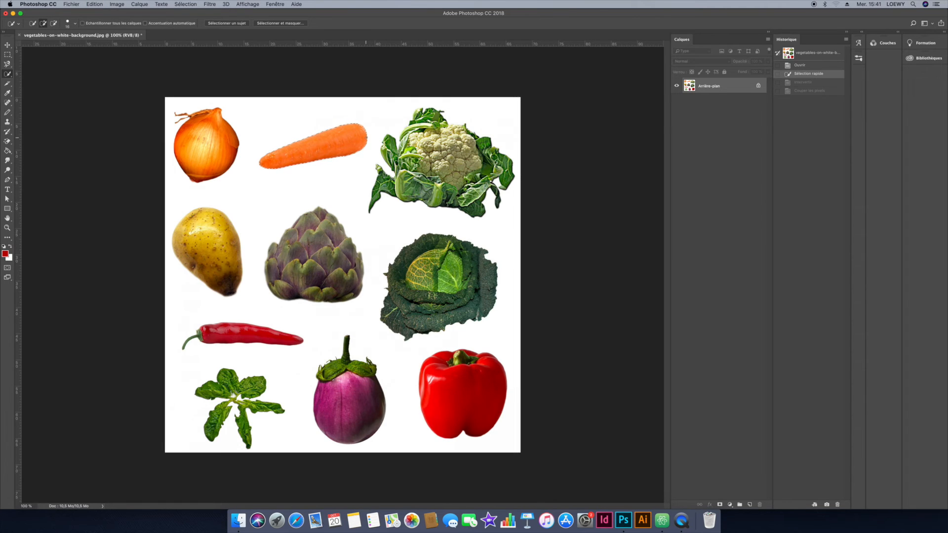
Step: Cut the selected carrot out of the image, and undo both the cut and the carrot's selection
key(super+x)
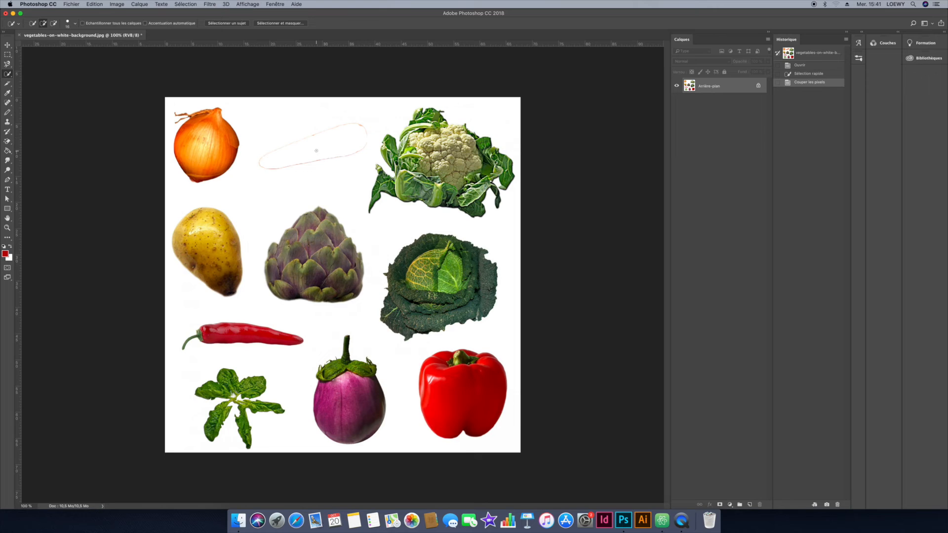
key(super+alt+z)
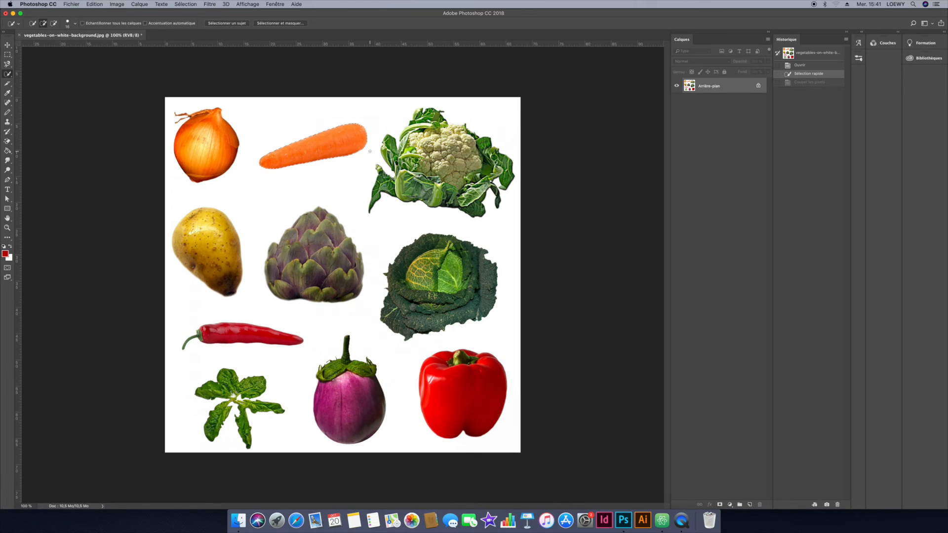
key(super+alt+z)
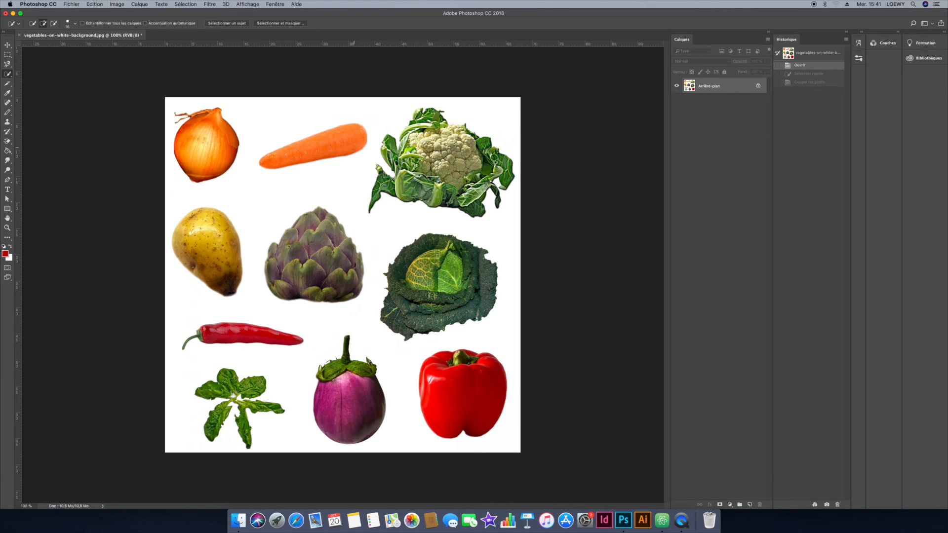
Step: Select the carrot with the Quick Selection tool, invert the selection and cut everything around the carrot
drag(331, 143, 316, 144)
click(186, 4)
click(186, 4)
click(190, 4)
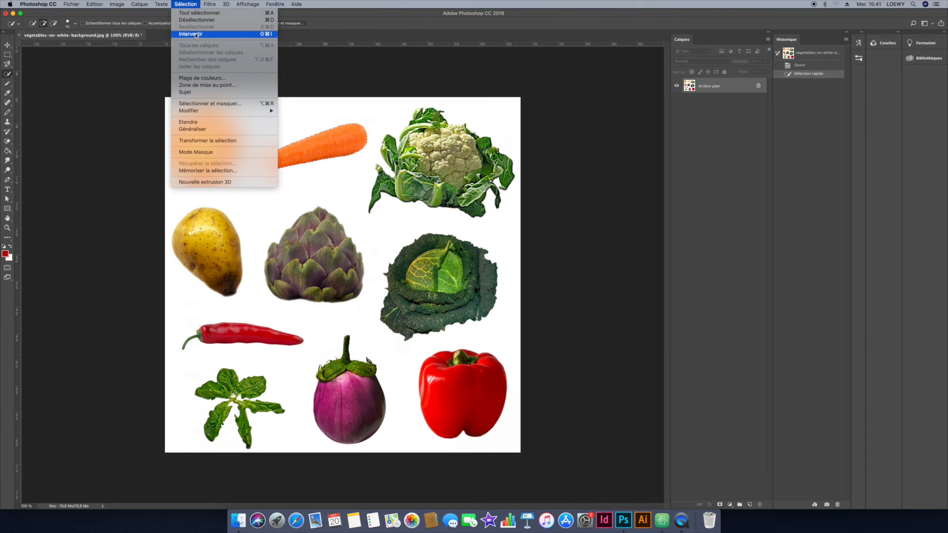
click(198, 35)
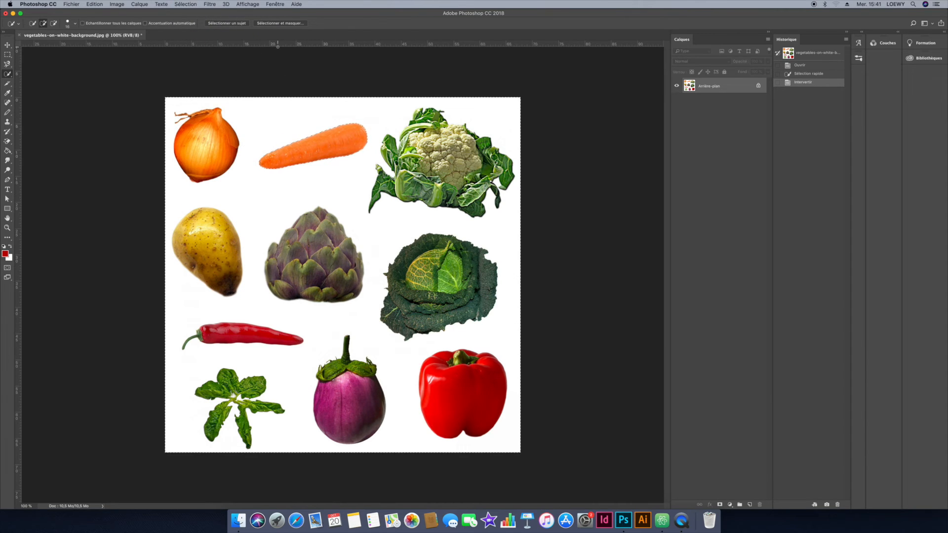
key(super+x)
Step: Undo the cut, the selection inversion and the carrot's quick selection
key(super+alt+z)
key(super+alt+z)
key(super+alt+z)
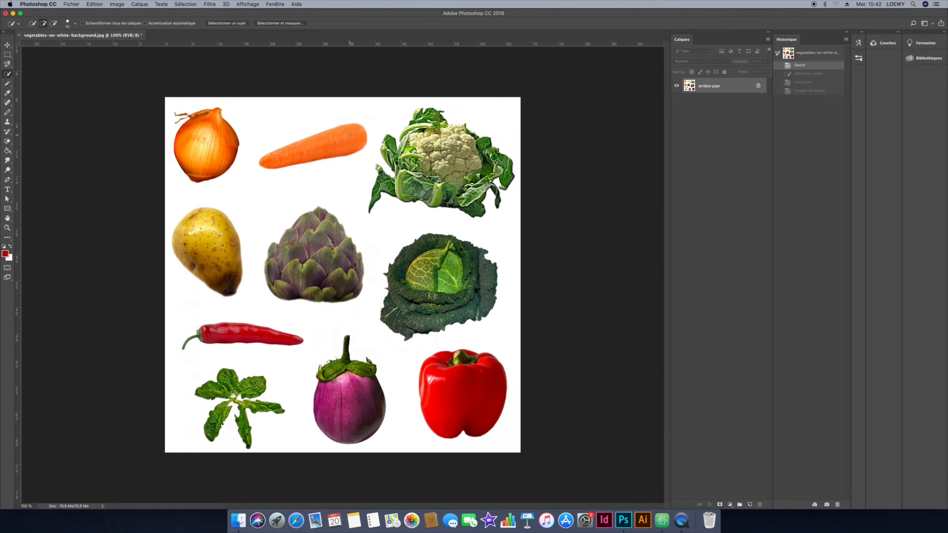
Step: Select the carrot, onion and potato with the Quick Selection tool and add a layer mask from the selection
drag(319, 146, 311, 147)
drag(195, 145, 225, 168)
drag(200, 244, 214, 277)
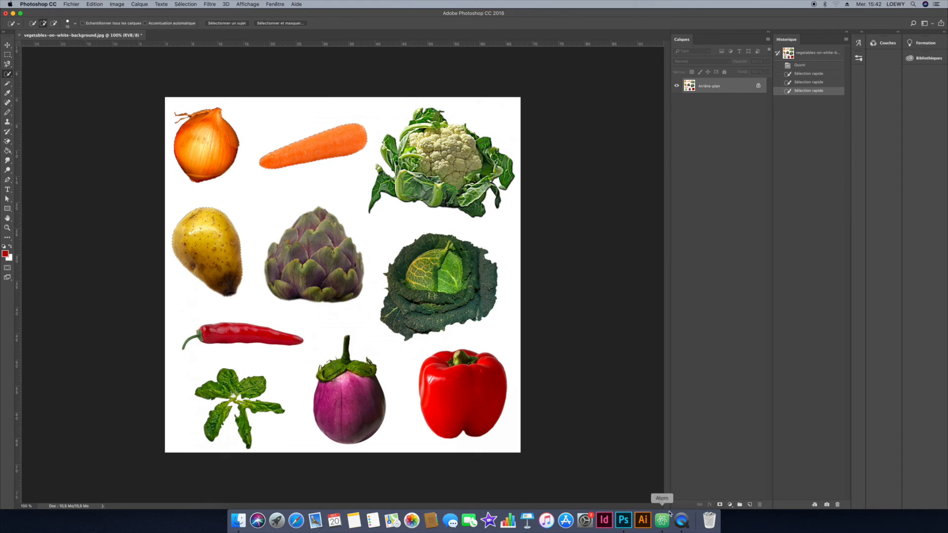
click(720, 505)
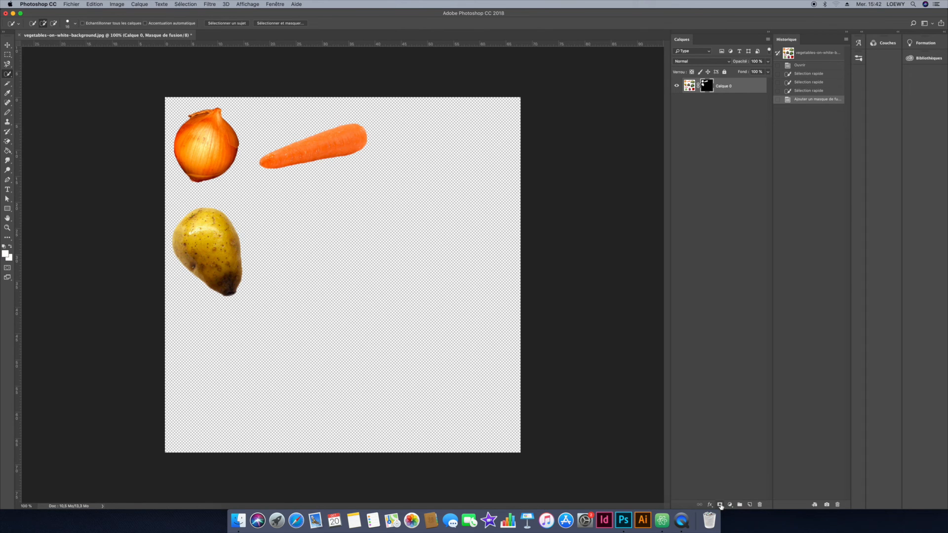
Step: Undo the layer mask and the quick selections of the carrot, onion and potato
key(super+z)
key(alt+super+z)
key(alt+super+z)
key(alt+super+z)
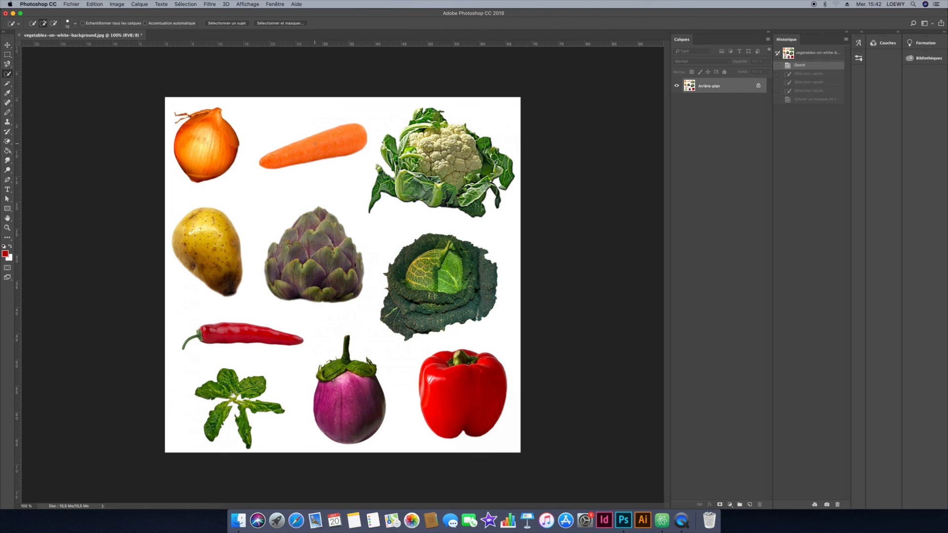
Step: Select the carrot with the Quick Selection tool and deselect it
click(321, 146)
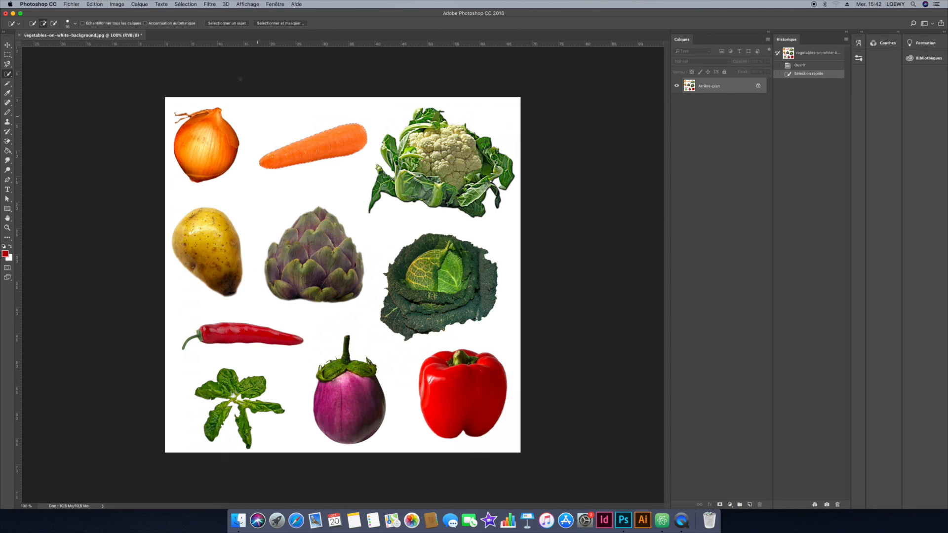
click(195, 3)
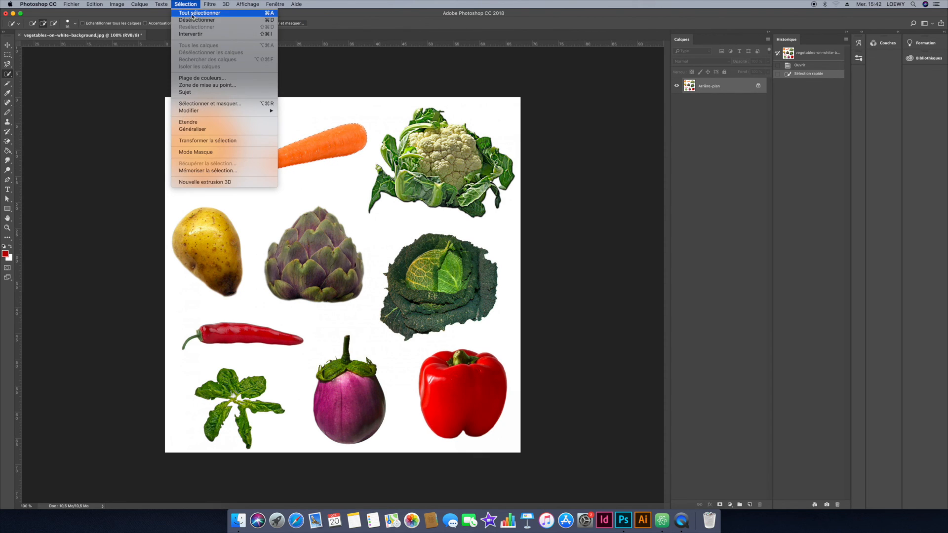
click(193, 20)
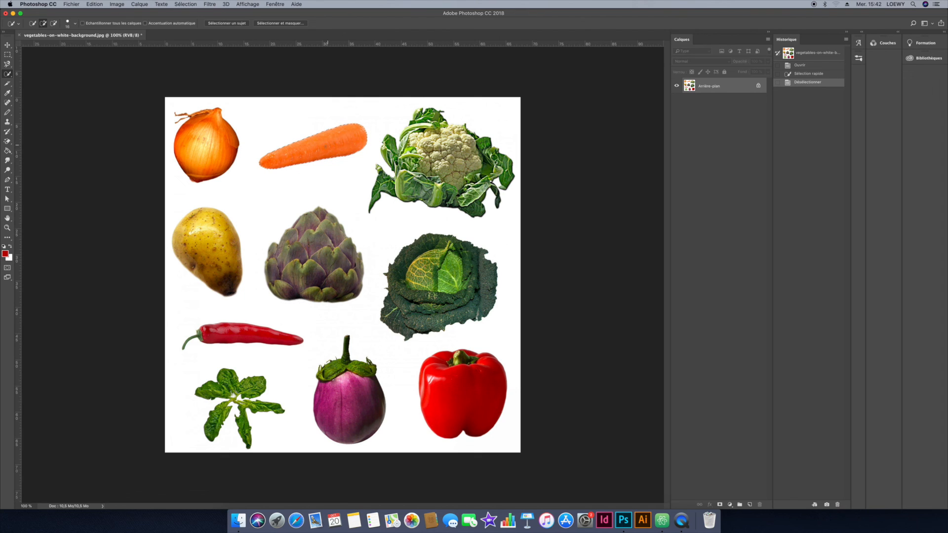
Step: Shift the quick-selected carrot slightly with the Move tool, and undo everything back to the image as opened
key(v)
mouse_move(325, 147)
mouse_down()
mouse_move(331, 159)
mouse_move(272, 198)
mouse_move(401, 160)
mouse_move(250, 236)
mouse_move(295, 211)
mouse_move(326, 147)
mouse_up()
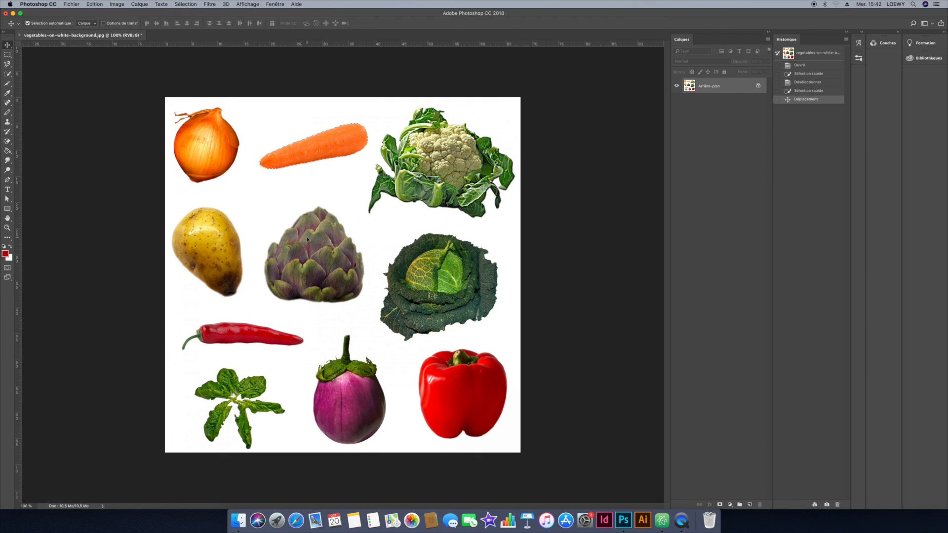
key(super+alt+z)
key(super+alt+z)
key(super+alt+z)
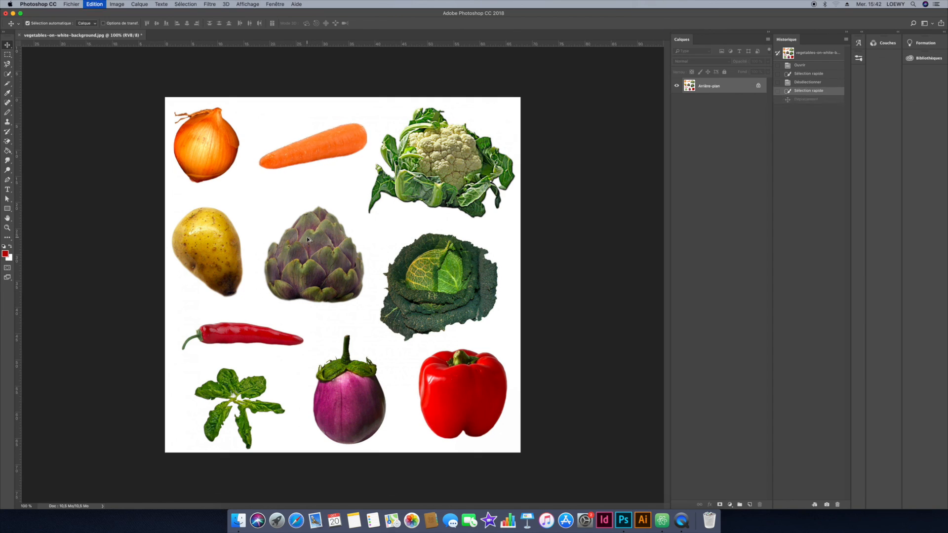
key(super+alt+z)
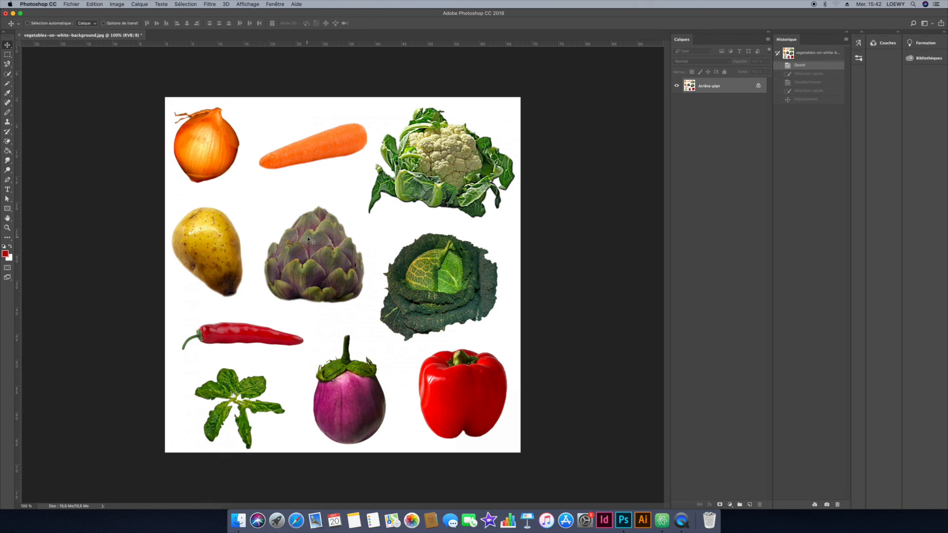